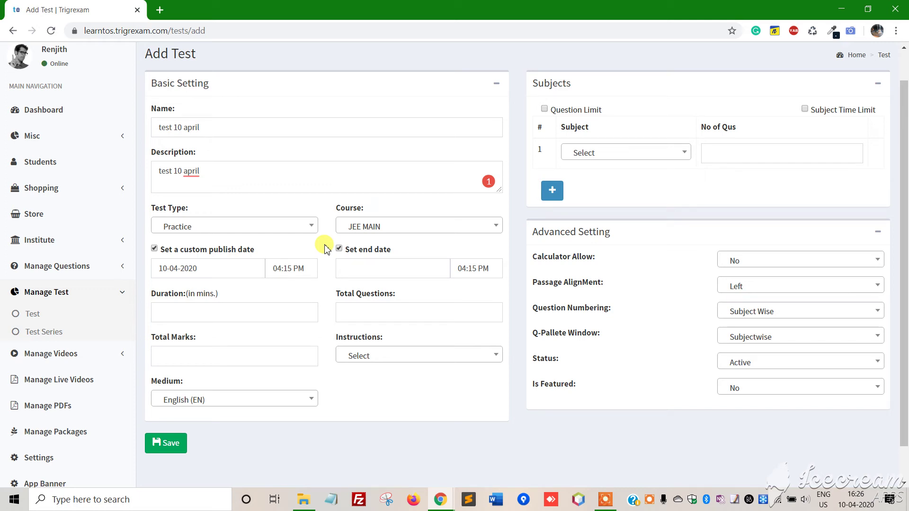
- Set the end date to 13 April 2020, leaving both times at 04:15 PM
left_click(356, 263)
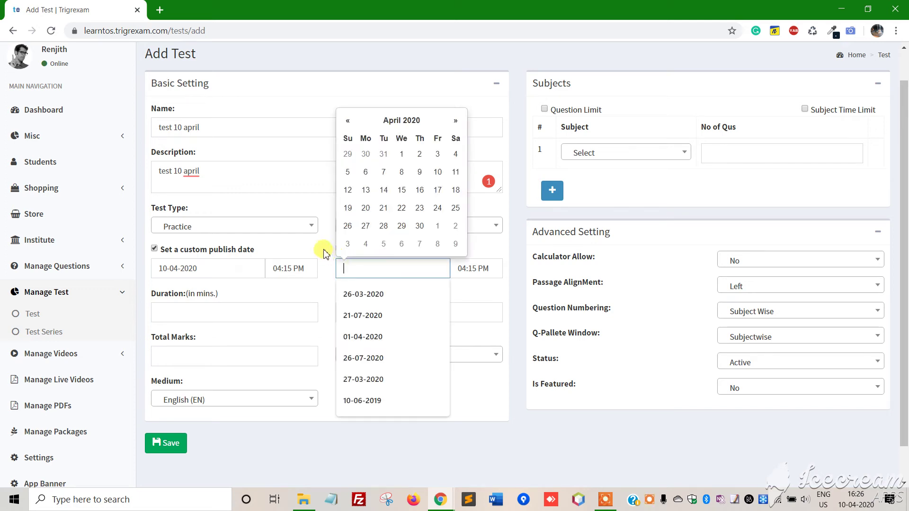
left_click(324, 248)
left_click(350, 263)
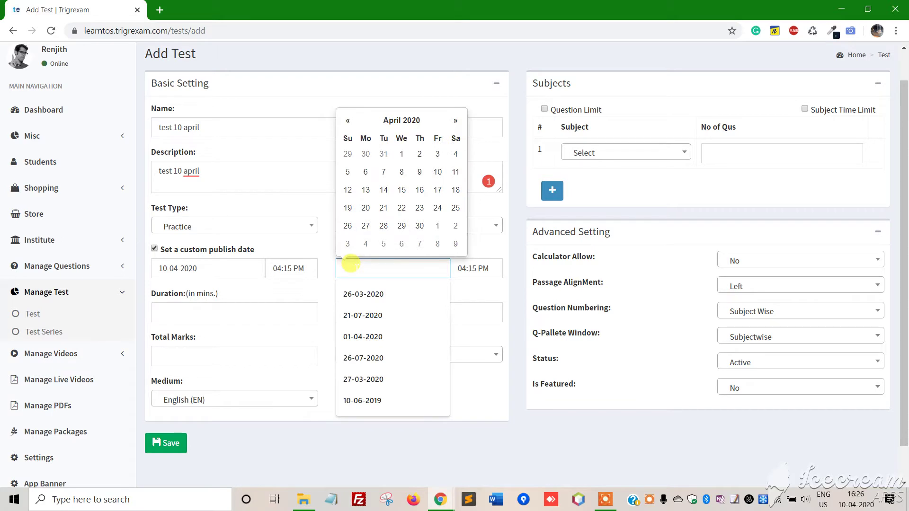
left_click(366, 190)
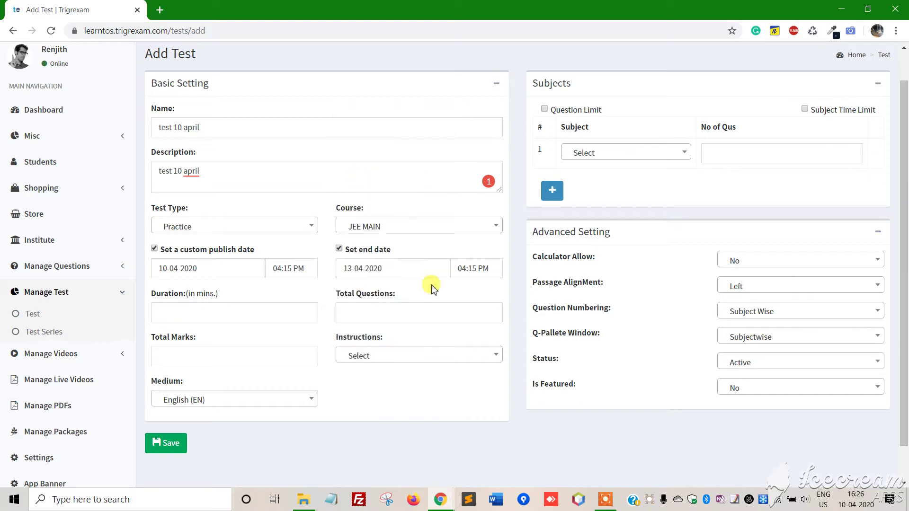
left_click_drag(464, 268, 471, 264)
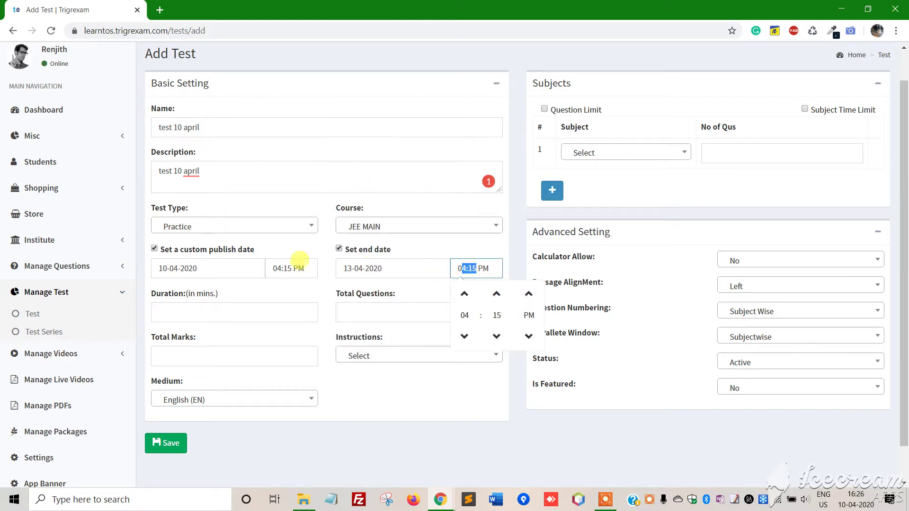
left_click_drag(276, 268, 289, 262)
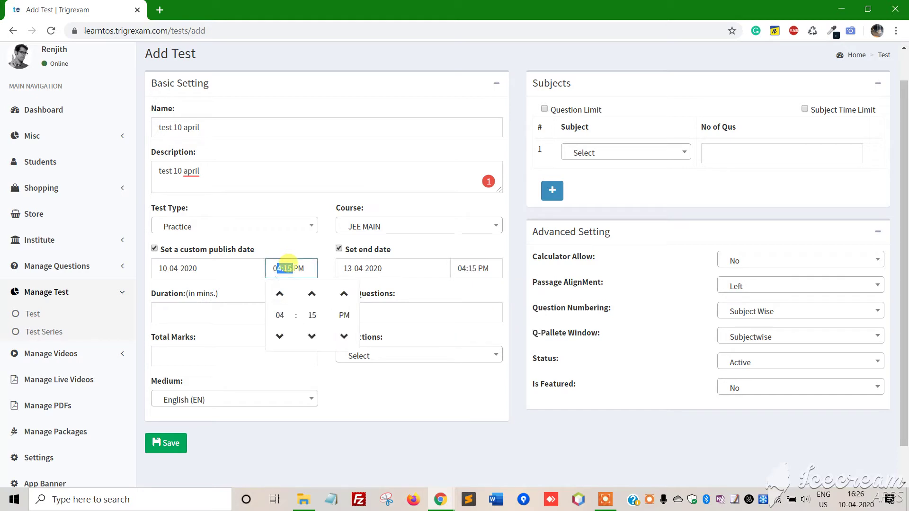
left_click(290, 244)
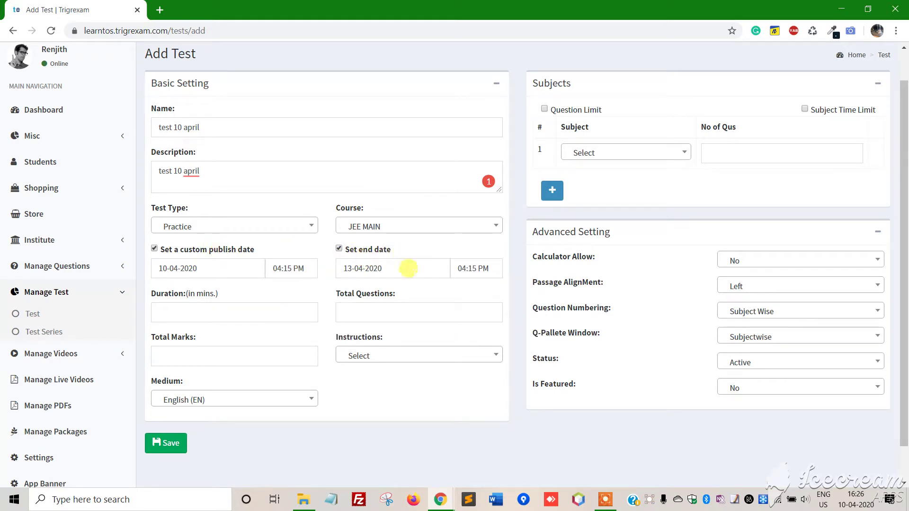
- Enter a 60-minute duration, 60 total questions and 120 total marks
scroll(429, 292, "down", 1)
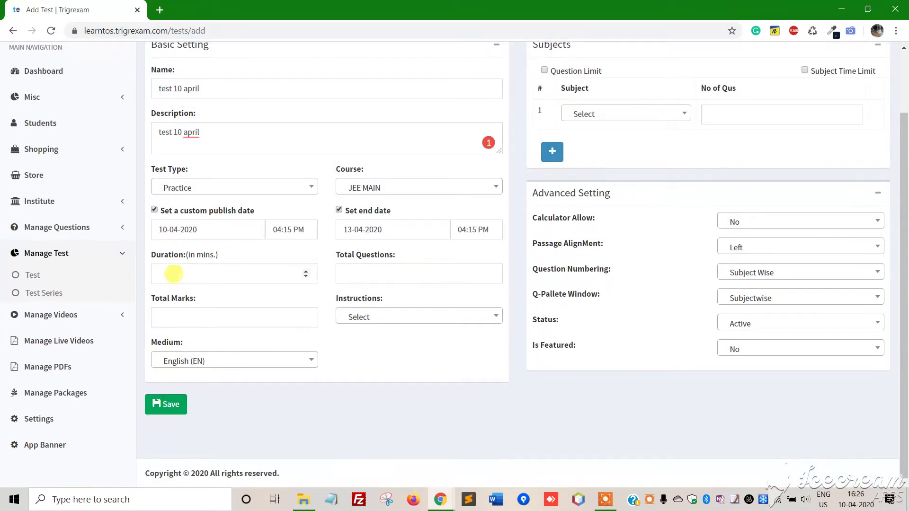
left_click(171, 271)
type("60")
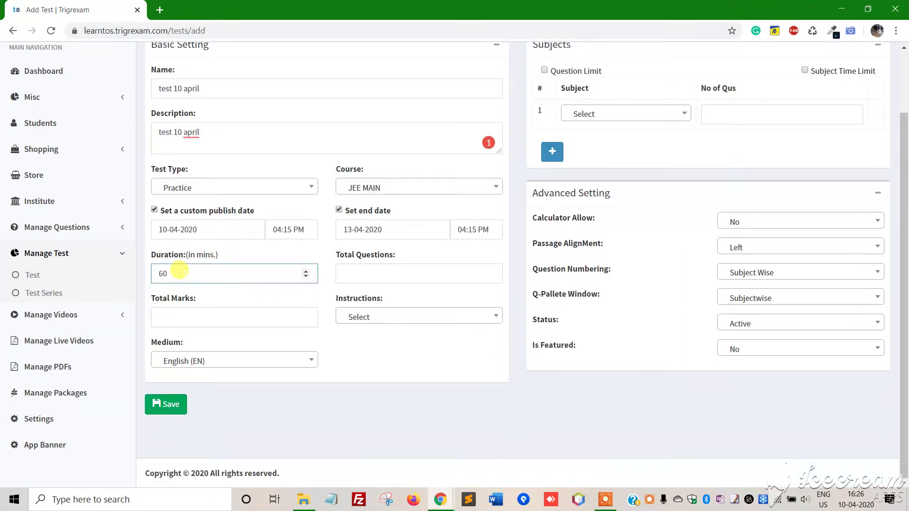
left_click(360, 268)
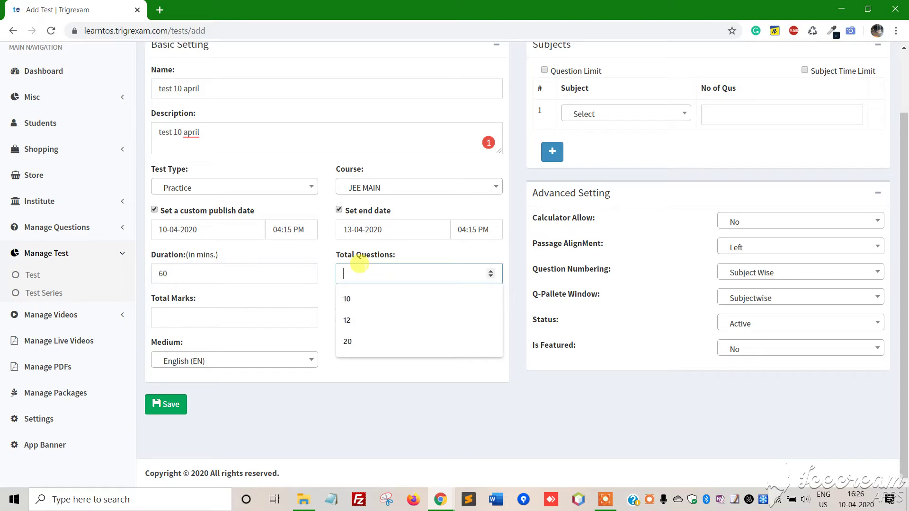
type("60")
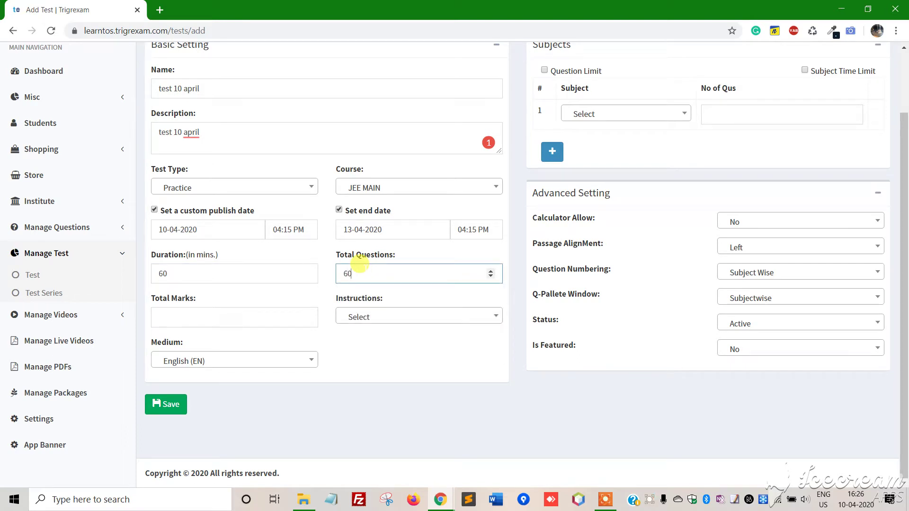
left_click(301, 296)
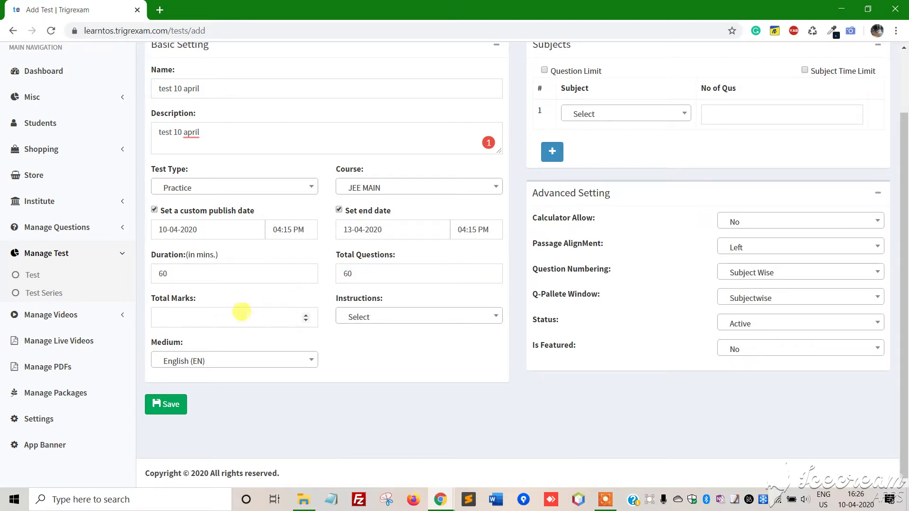
left_click(225, 314)
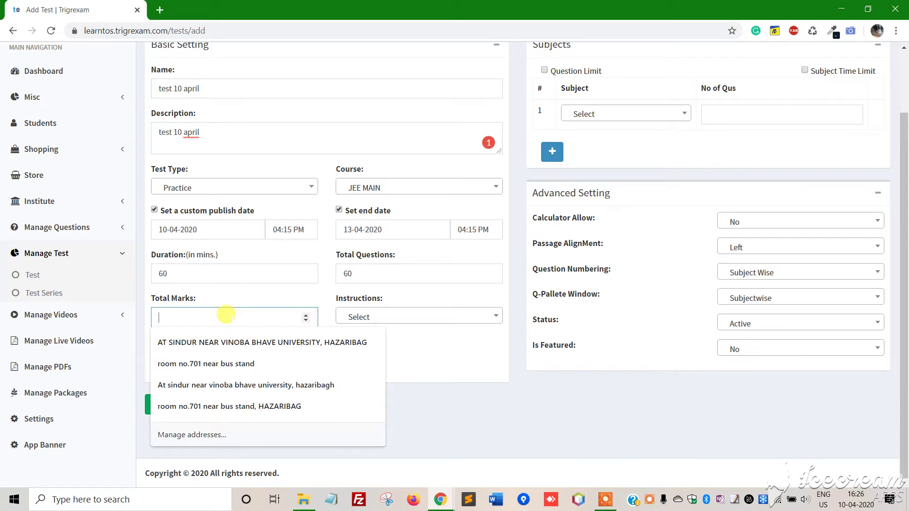
type("120")
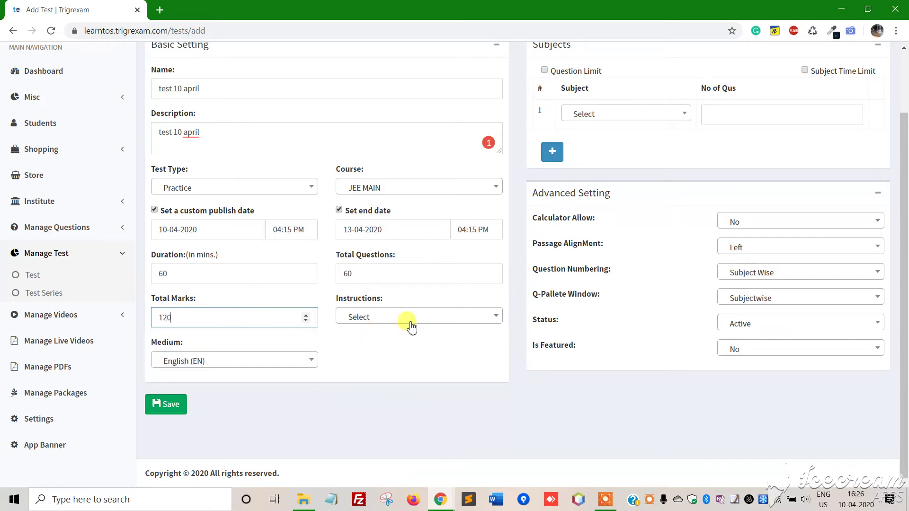
- Choose 'jee main' as the test's instruction set
left_click(408, 318)
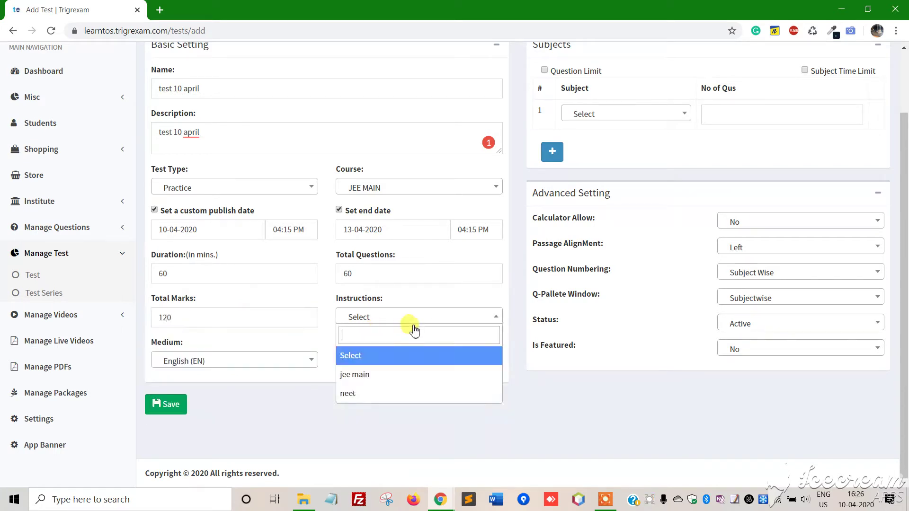
left_click(402, 377)
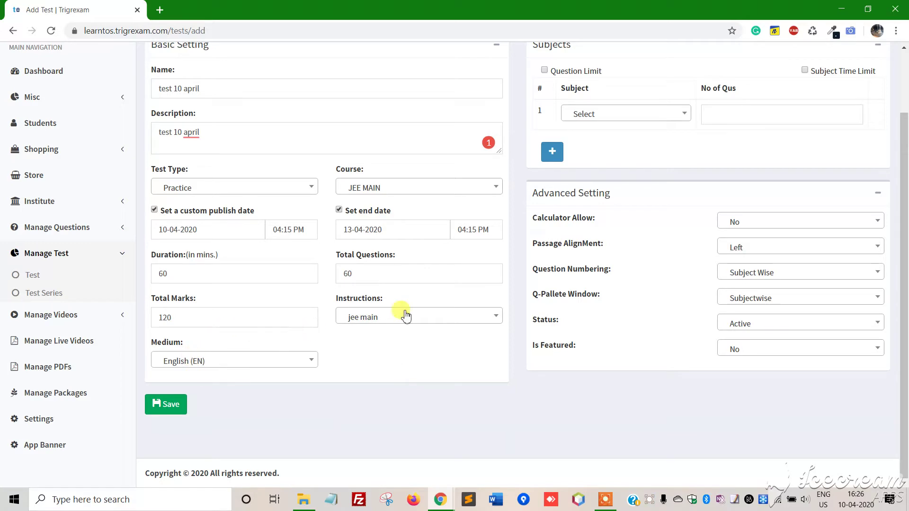
left_click_drag(399, 300, 330, 305)
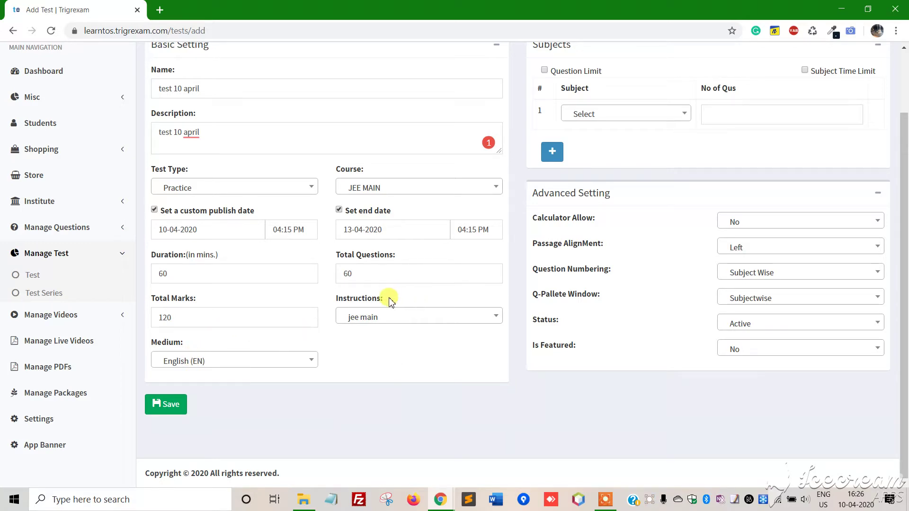
left_click(419, 297)
left_click(402, 320)
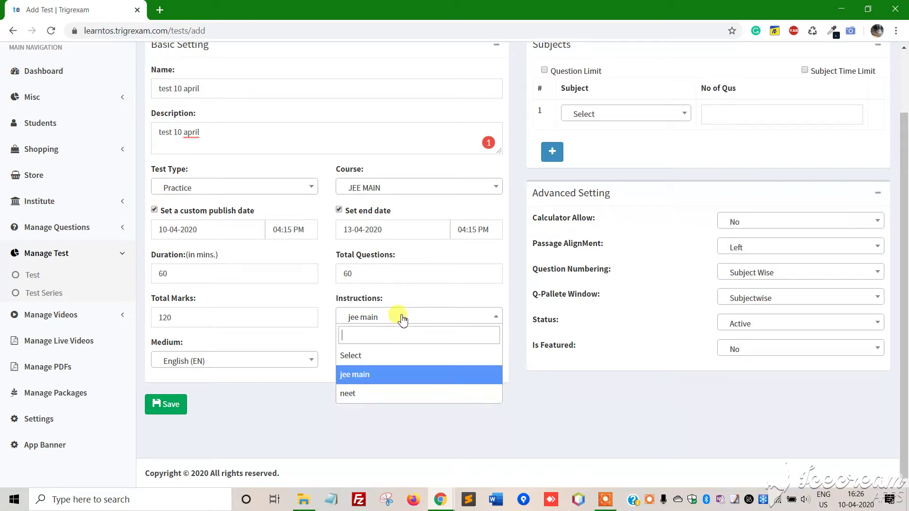
left_click(329, 341)
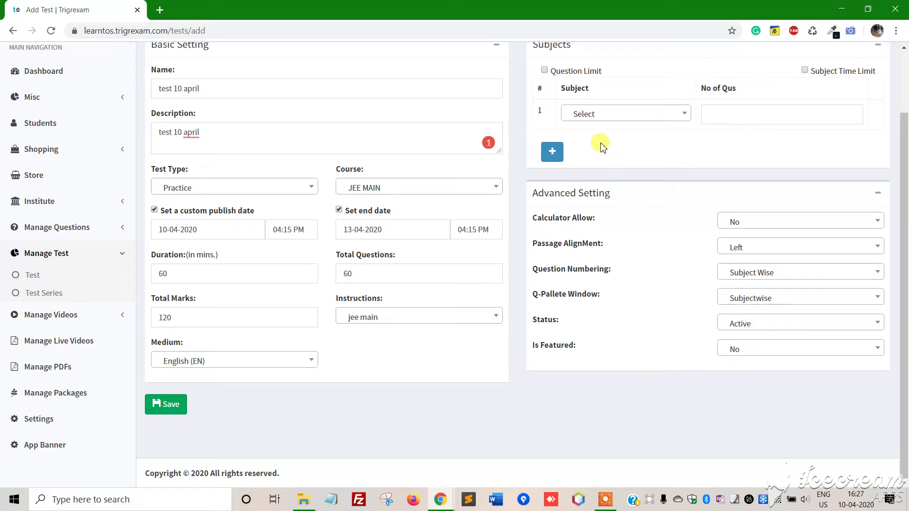
- Set the first subject row to PHYSICS with 20 questions
scroll(597, 144, "up", 1)
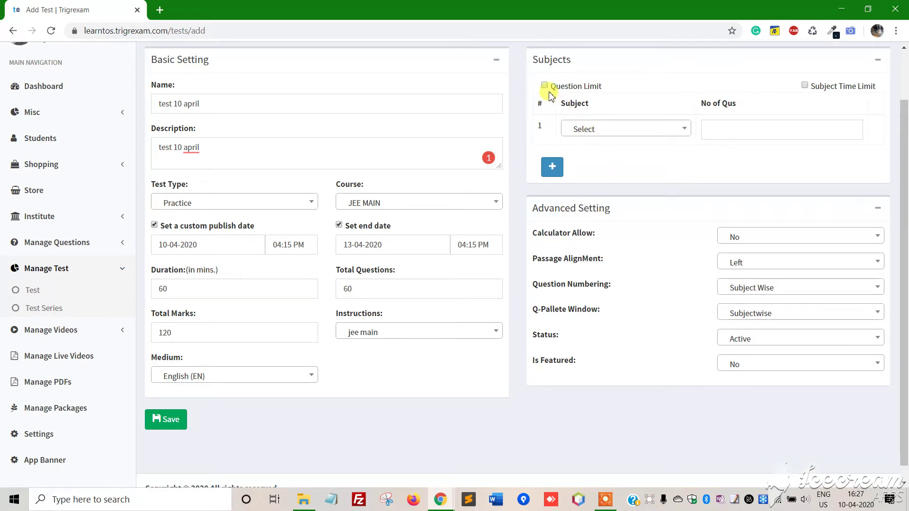
left_click(604, 132)
left_click(603, 195)
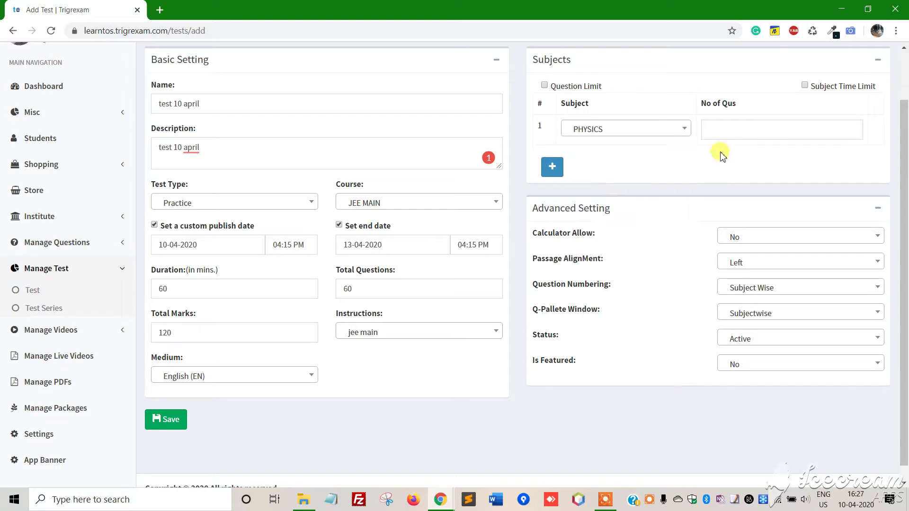
left_click(727, 127)
type("20")
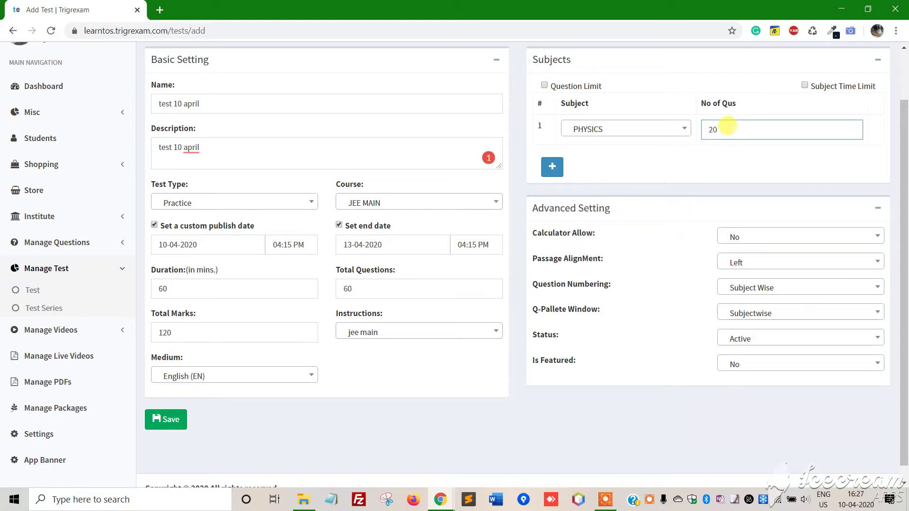
- Add a second subject row for CHEMISTRY with 20 questions
left_click(551, 167)
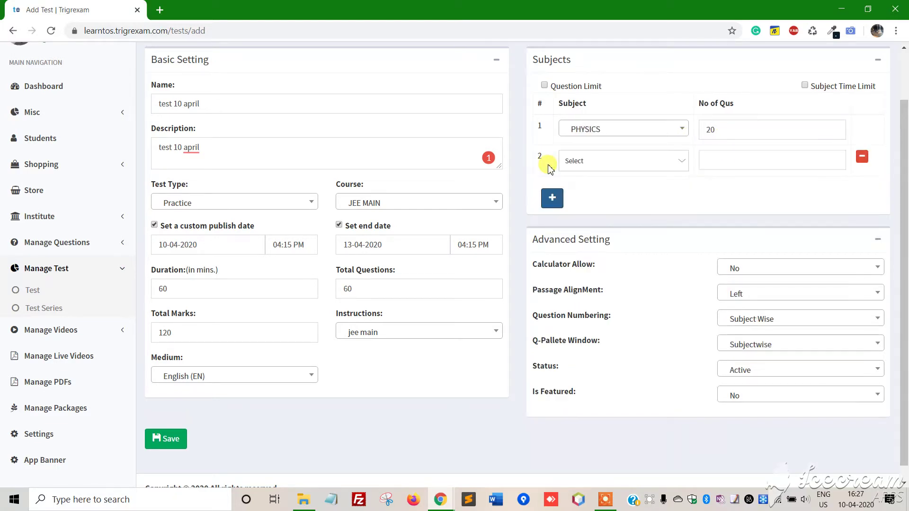
left_click(596, 163)
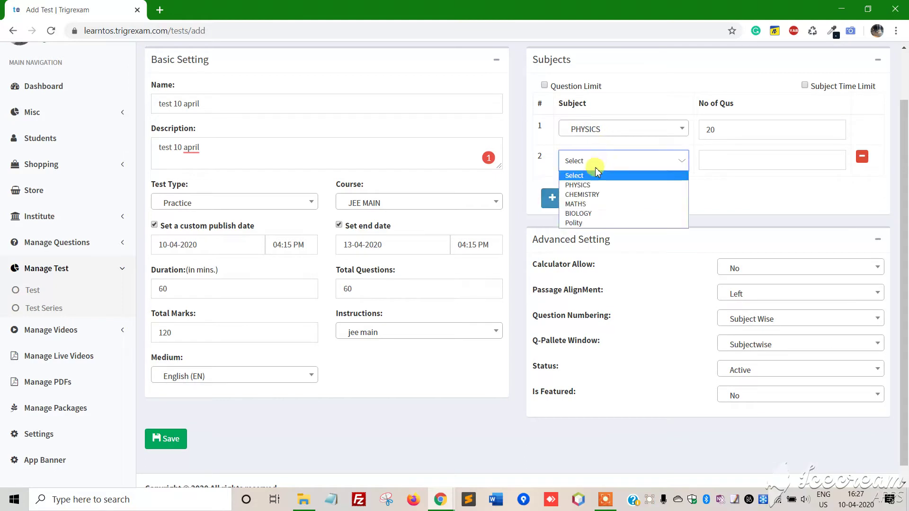
left_click(596, 195)
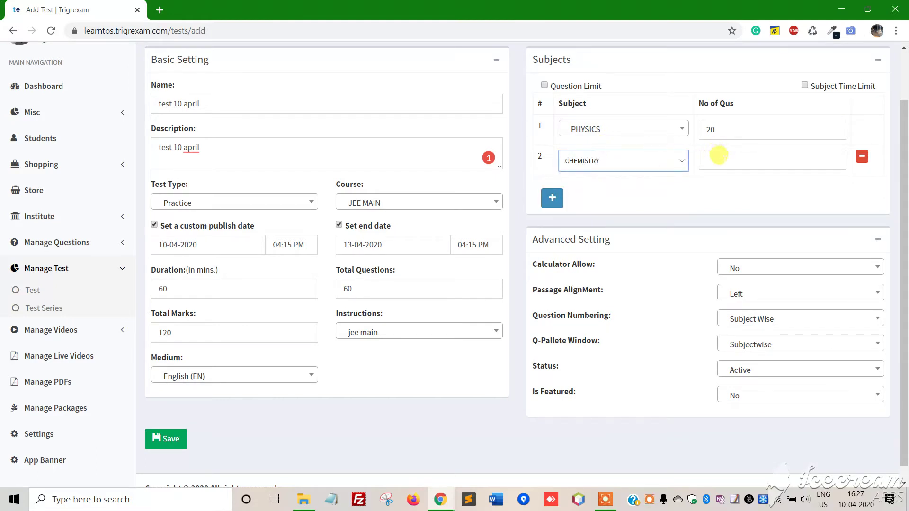
left_click(712, 156)
type("20")
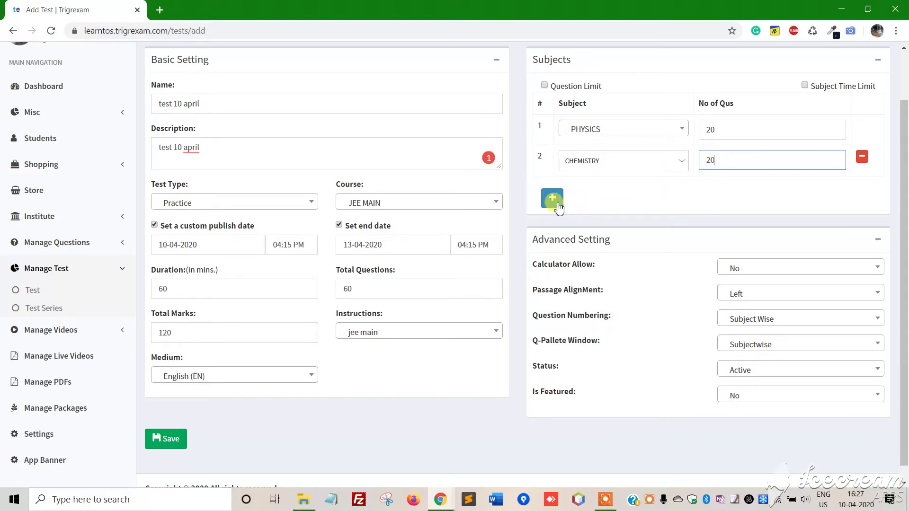
- Add a third subject row for MATHS with 20 questions
left_click(552, 198)
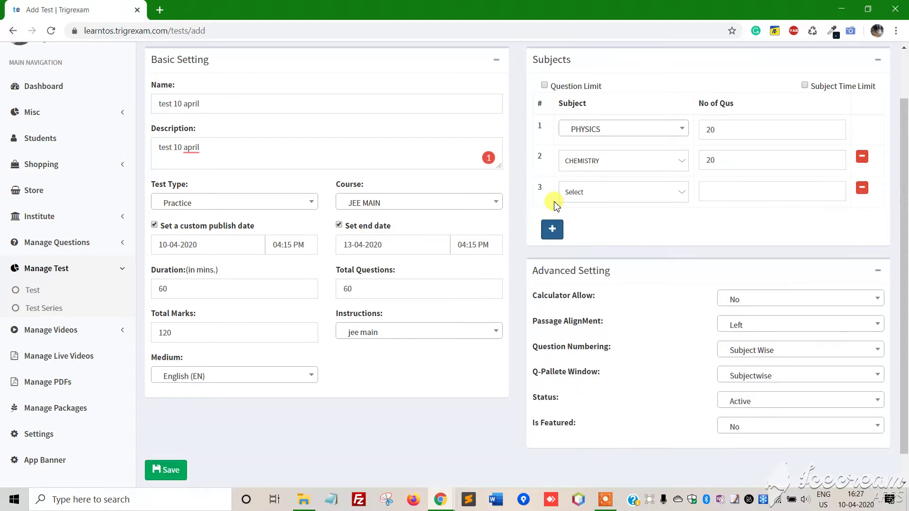
left_click(595, 192)
left_click(597, 236)
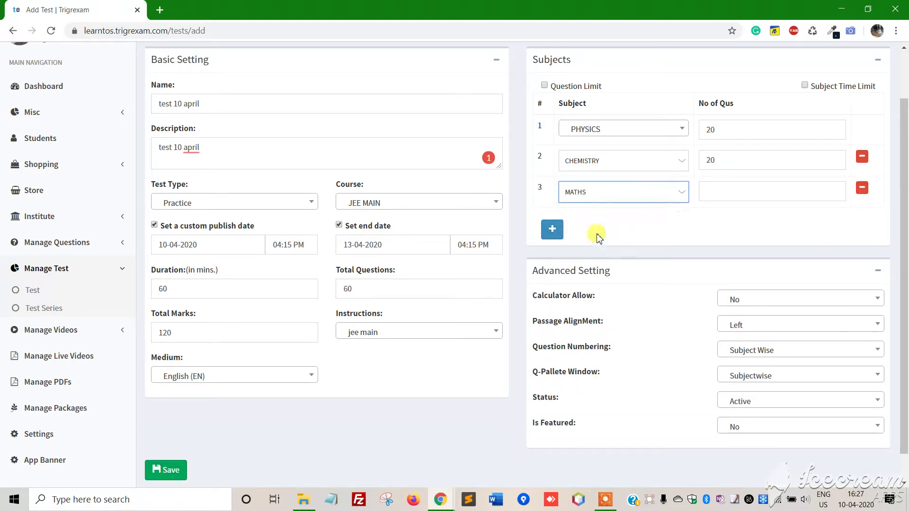
left_click(727, 182)
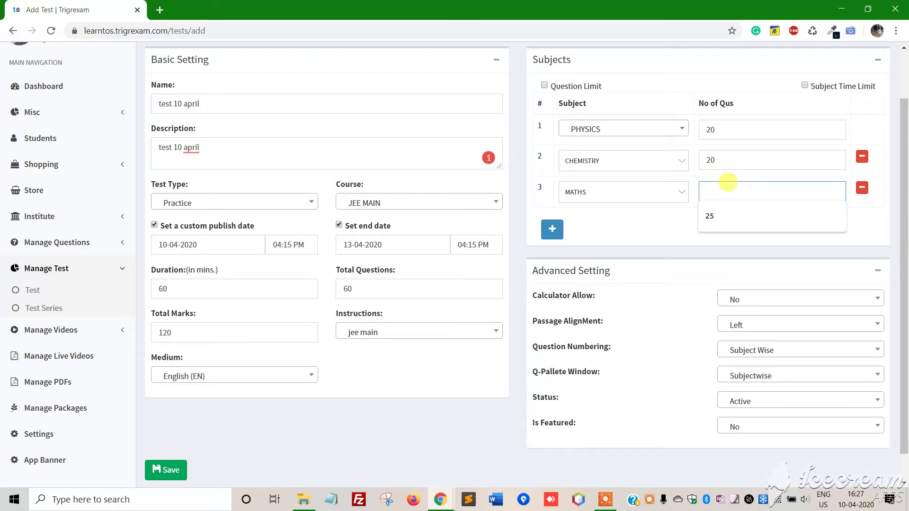
type("20")
left_click(667, 238)
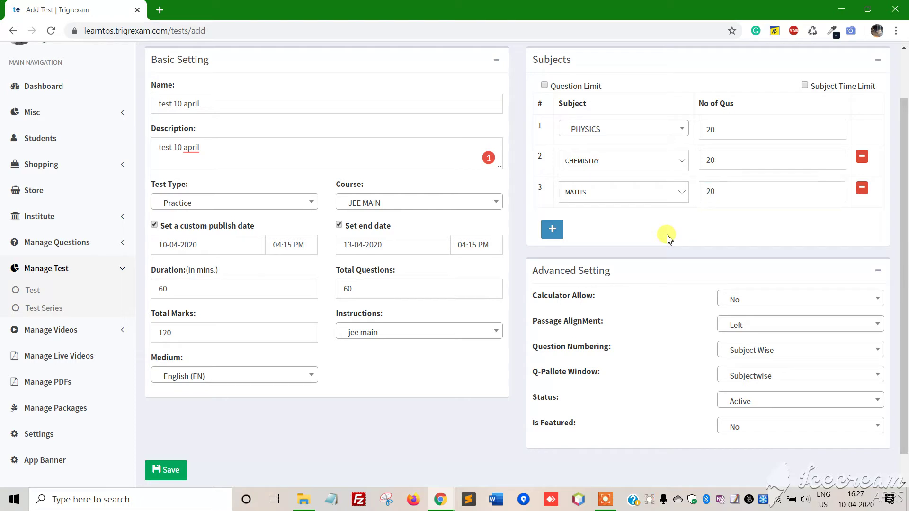
- Enable subject time limits, enter 20 for PHYSICS, then delete that time
left_click(805, 86)
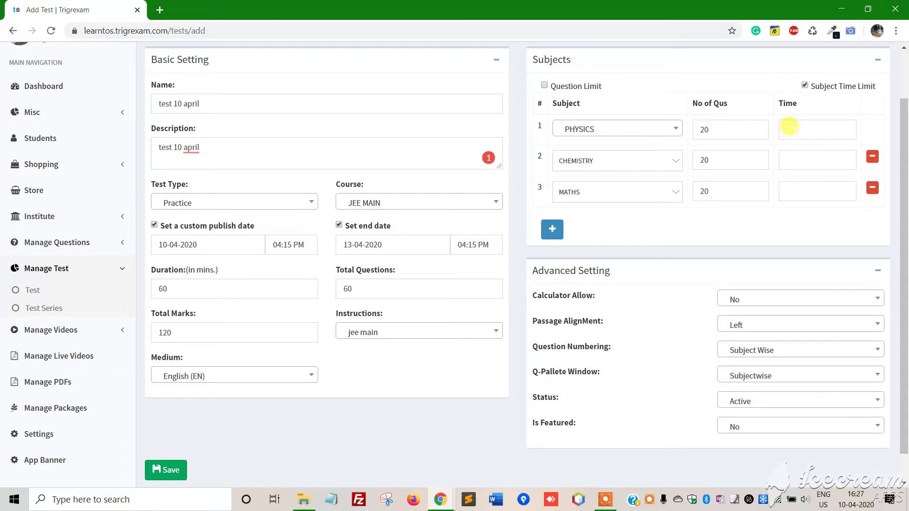
left_click(790, 126)
type("20")
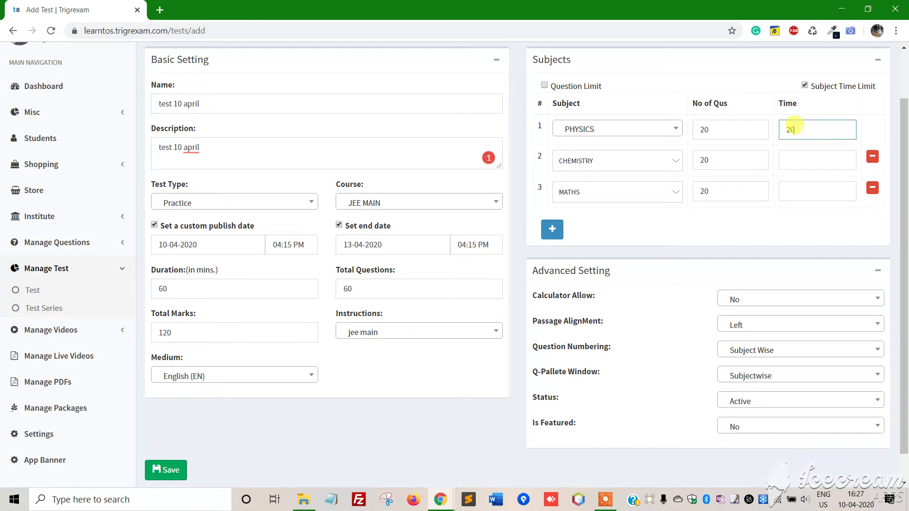
key("BackSpace")
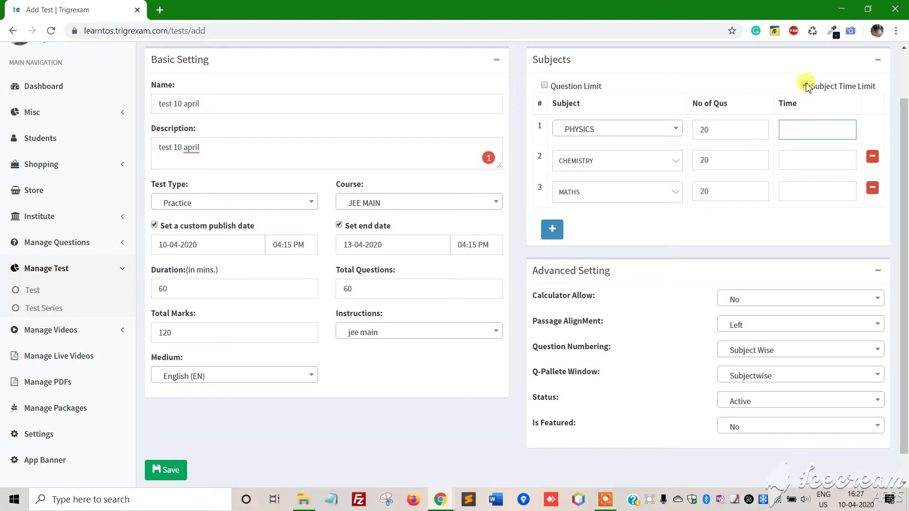
- Disable subject time limits, then remove a trial PHYSICS attempt limit of 15 and disable question limits
left_click(804, 86)
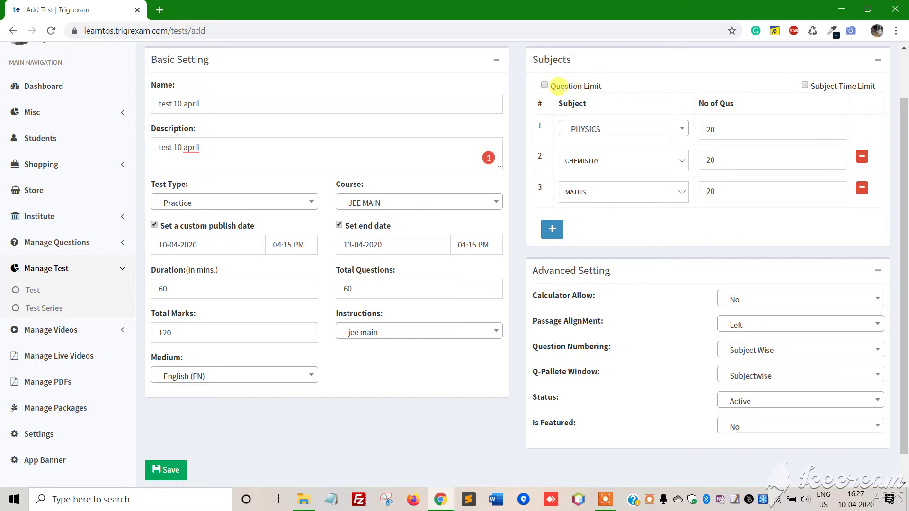
left_click(544, 86)
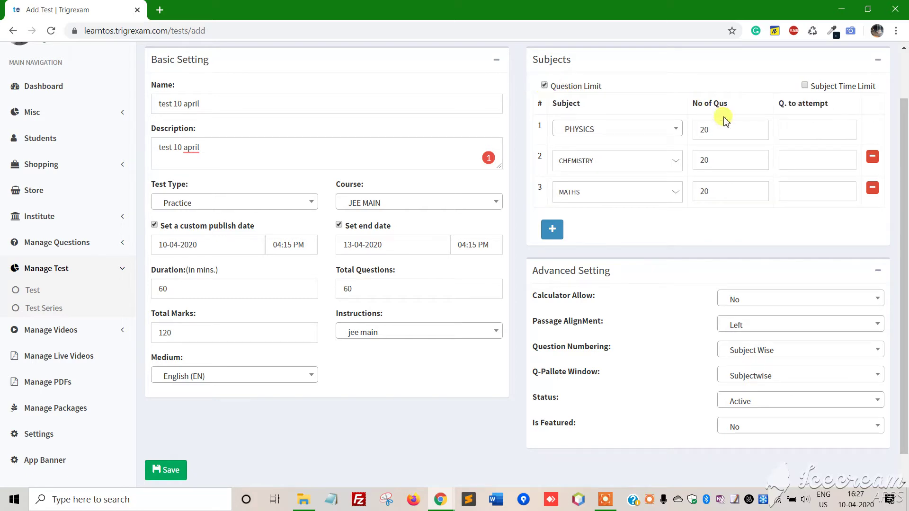
left_click(787, 125)
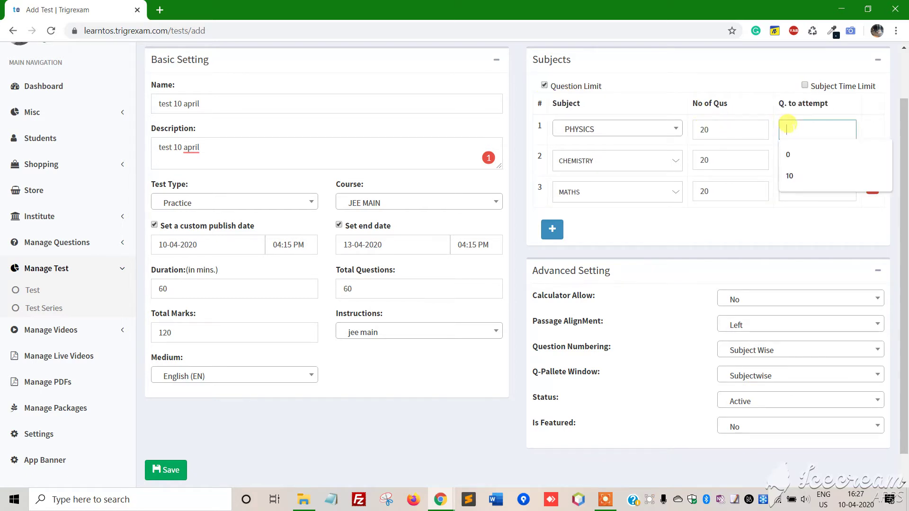
type("15")
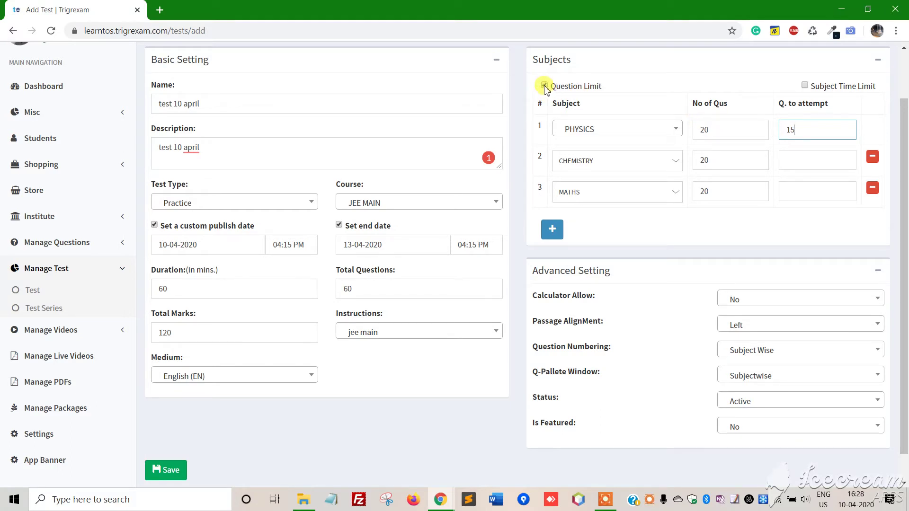
left_click_drag(795, 123, 782, 124)
key("BackSpace")
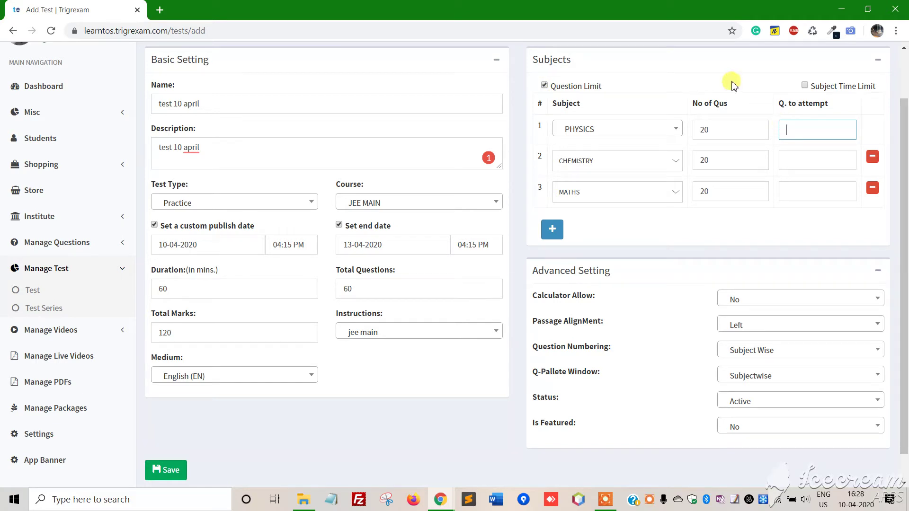
left_click(545, 85)
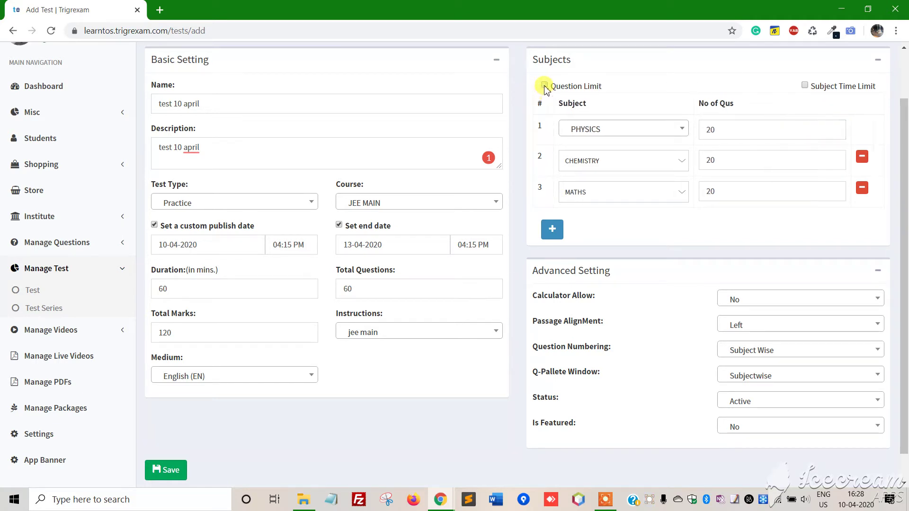
scroll(647, 73, "down", 1)
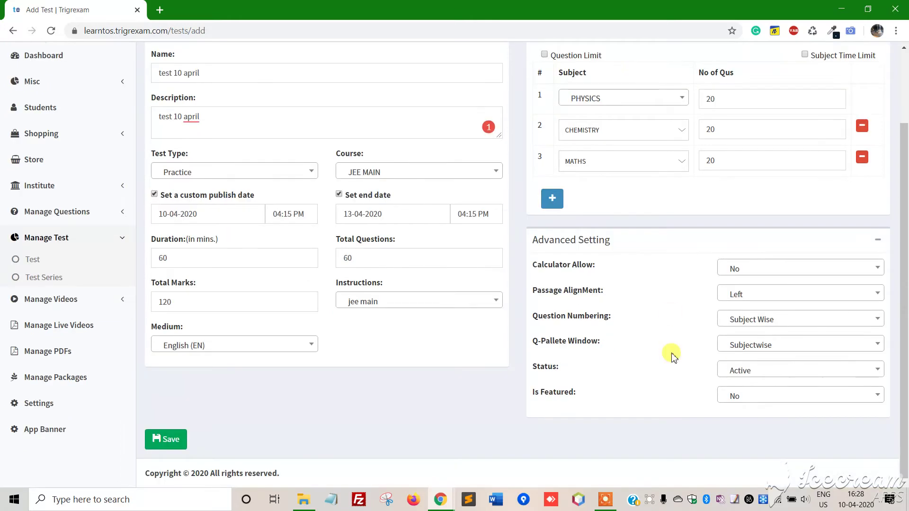
left_click(749, 273)
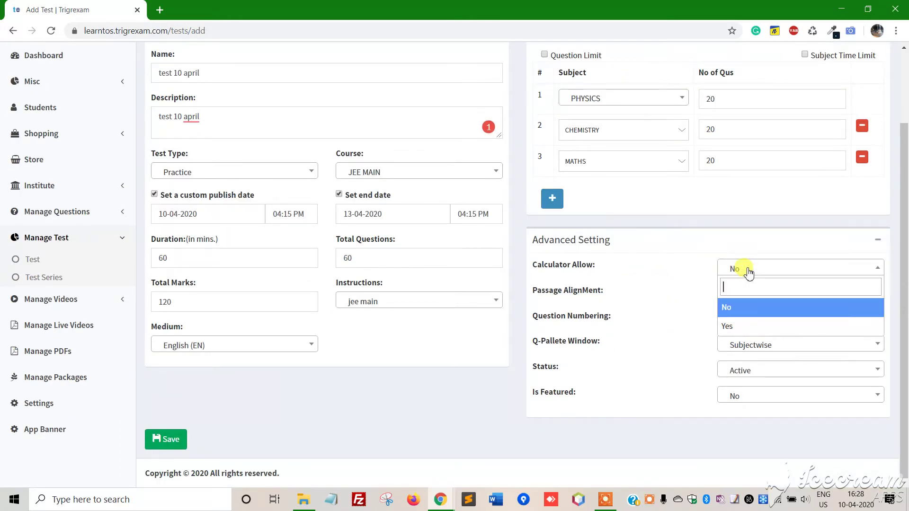
left_click(749, 272)
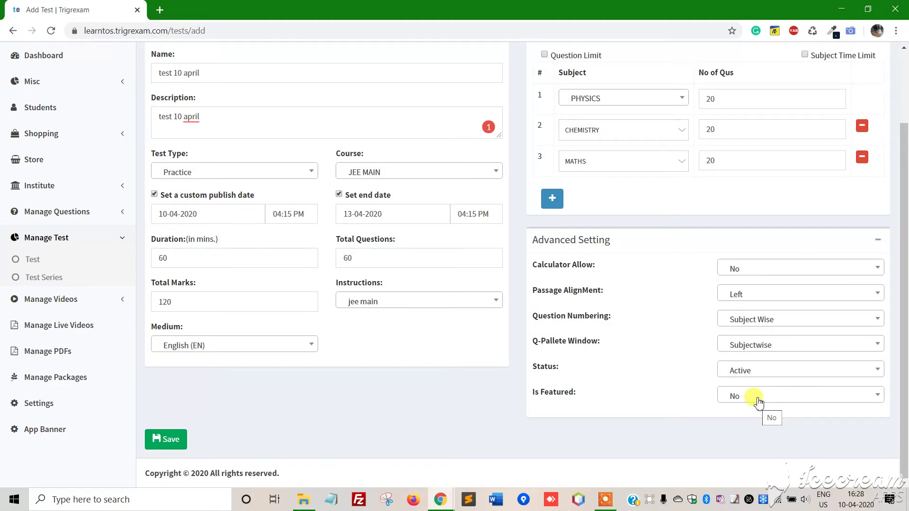
left_click(758, 402)
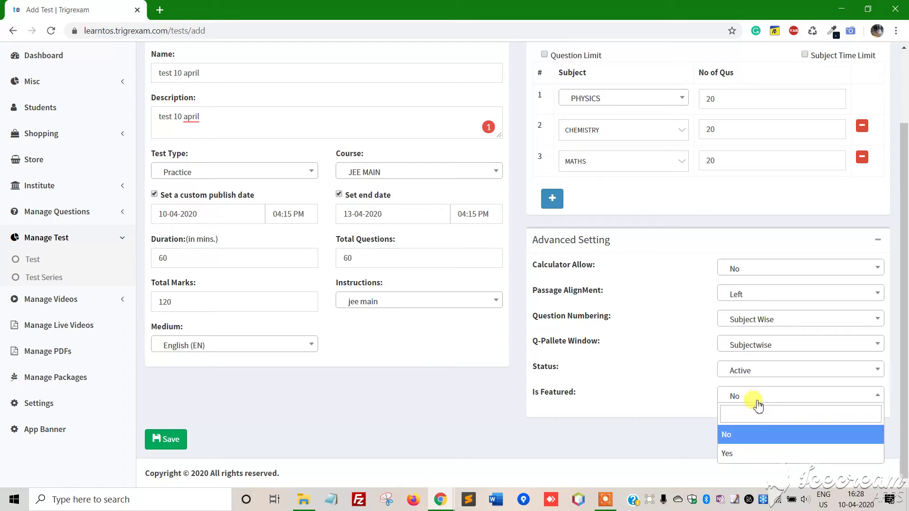
left_click(752, 455)
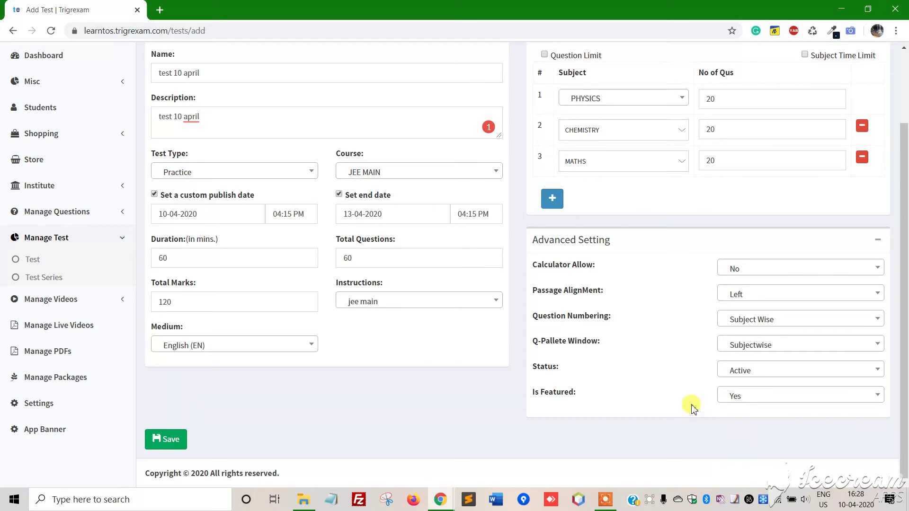
left_click(757, 400)
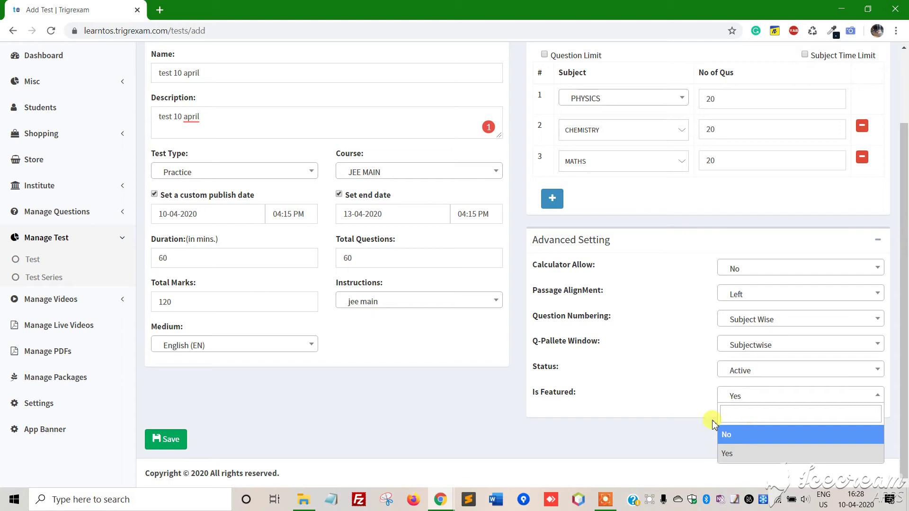
left_click(672, 405)
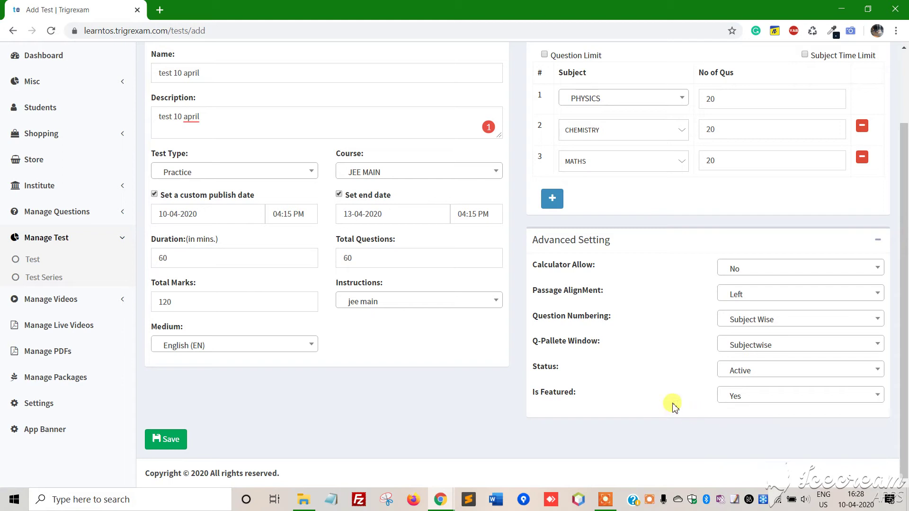
left_click(756, 399)
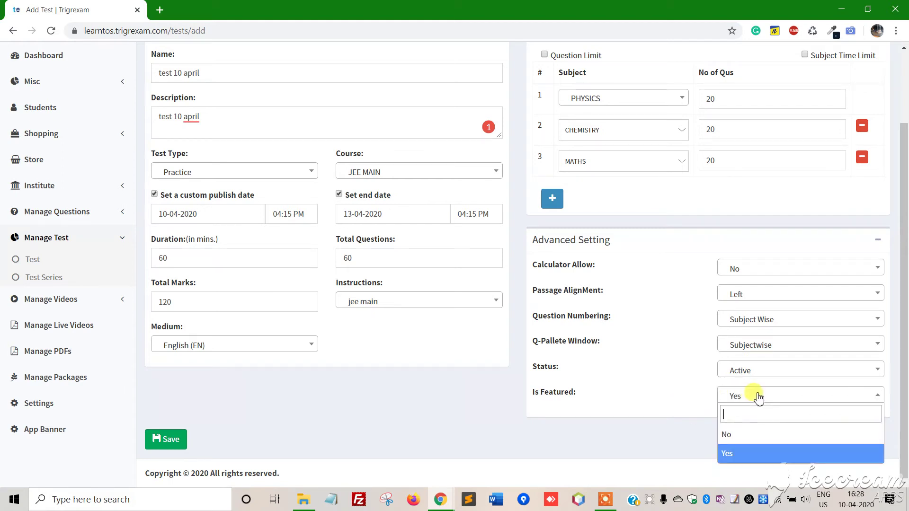
left_click(749, 459)
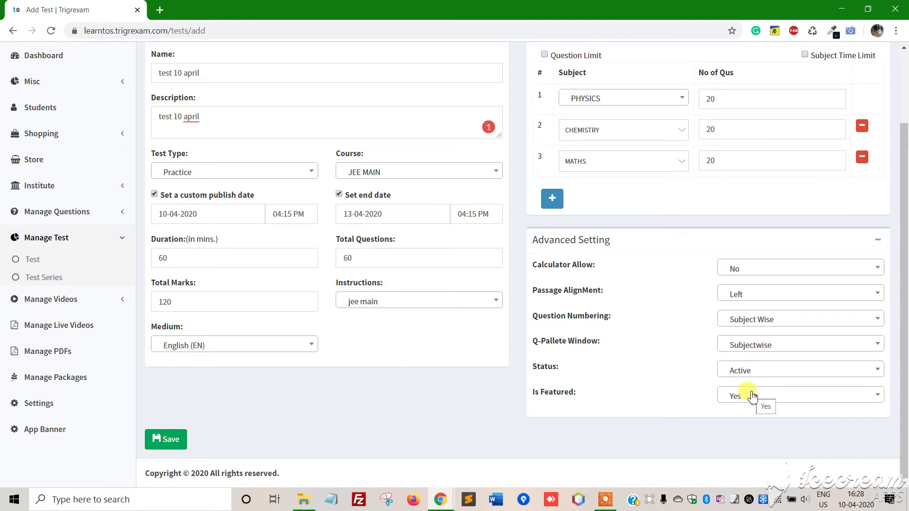
left_click(752, 397)
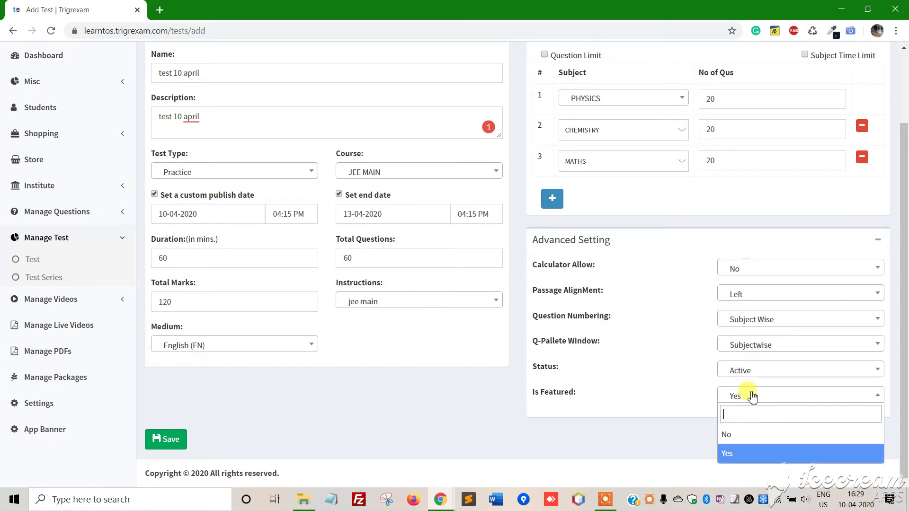
left_click(742, 435)
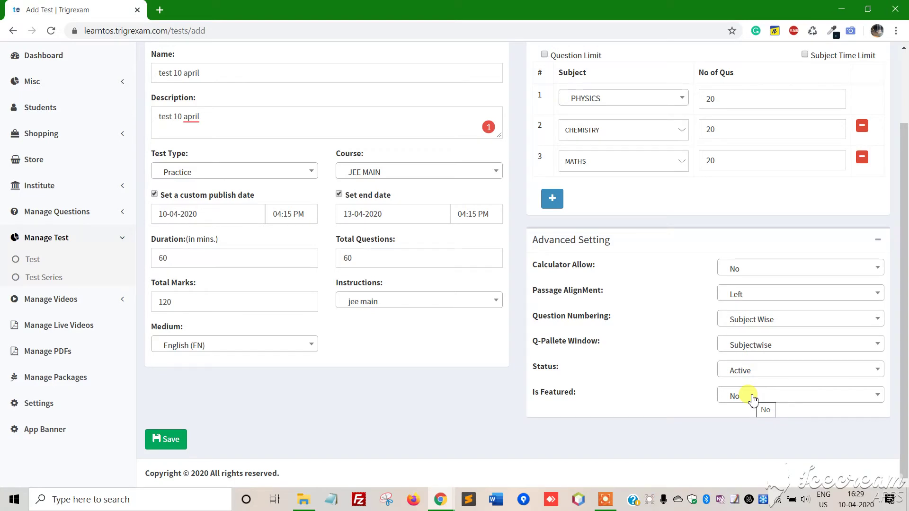
left_click(753, 400)
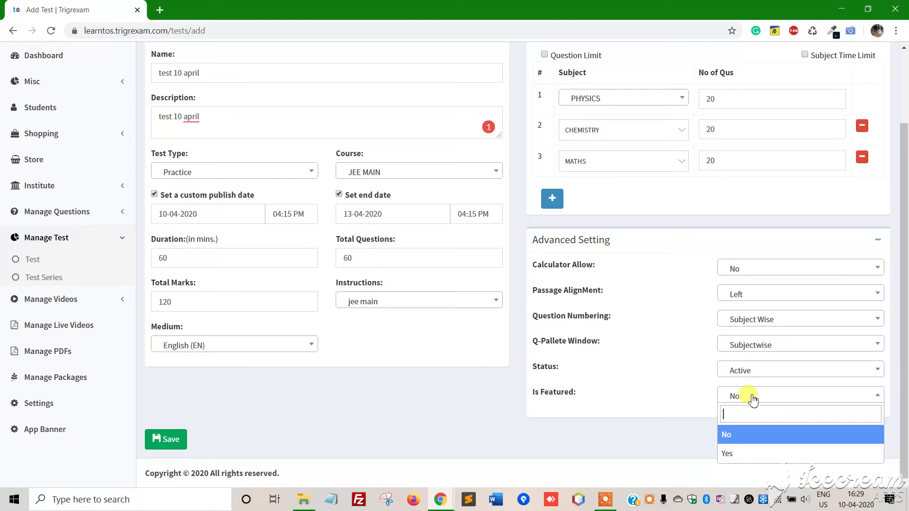
left_click(749, 434)
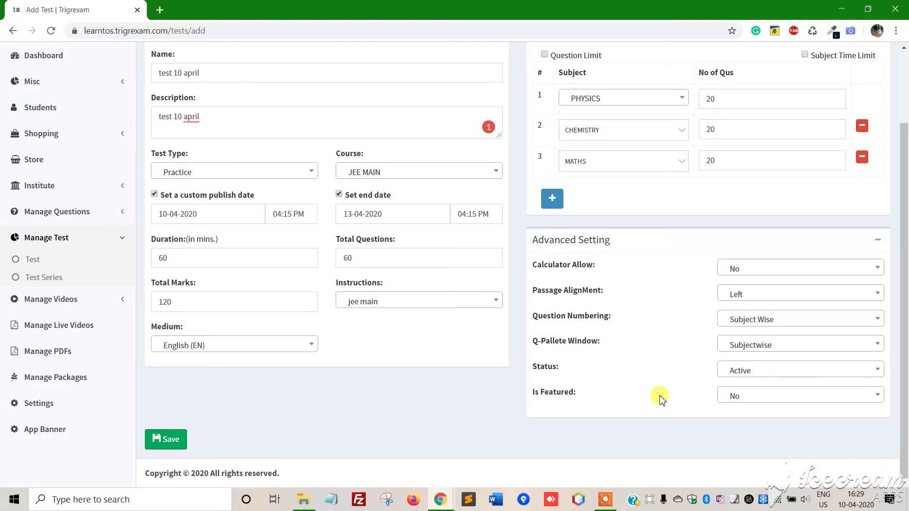
- Save the test and select 'test 10 april' at the top of the Test List
left_click(161, 440)
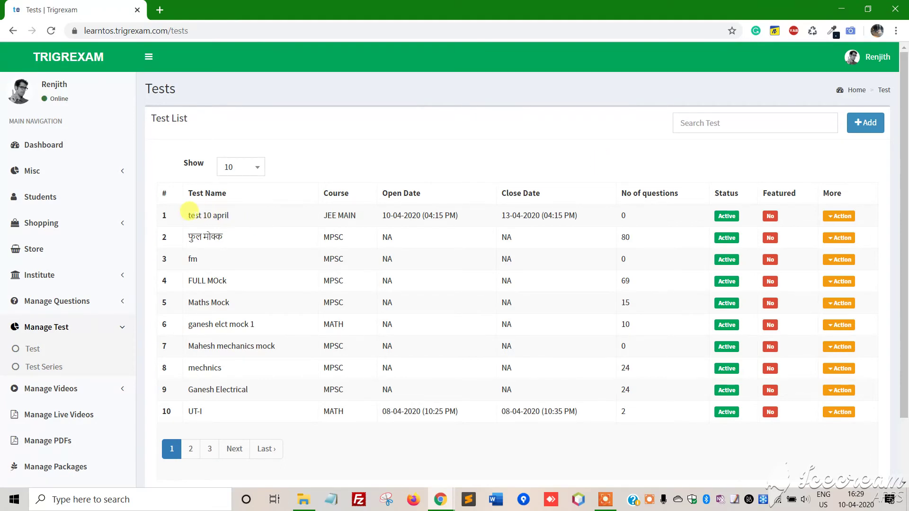
left_click_drag(186, 214, 227, 216)
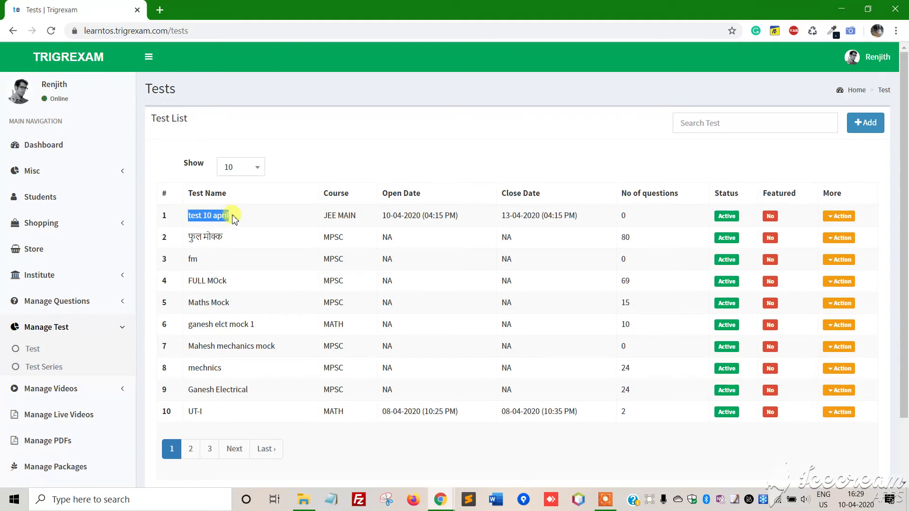
left_click(233, 218)
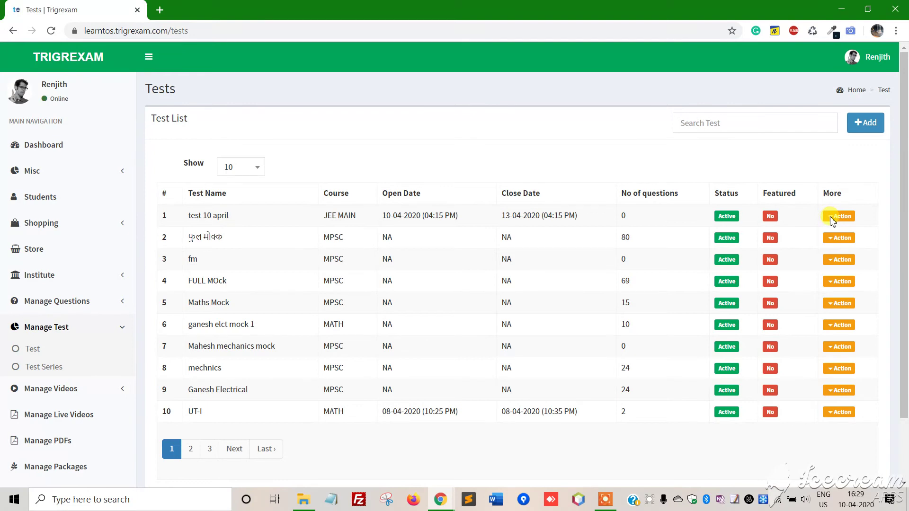
- Choose Add Question DOCX from the Action menu of 'test 10 april'
left_click(832, 218)
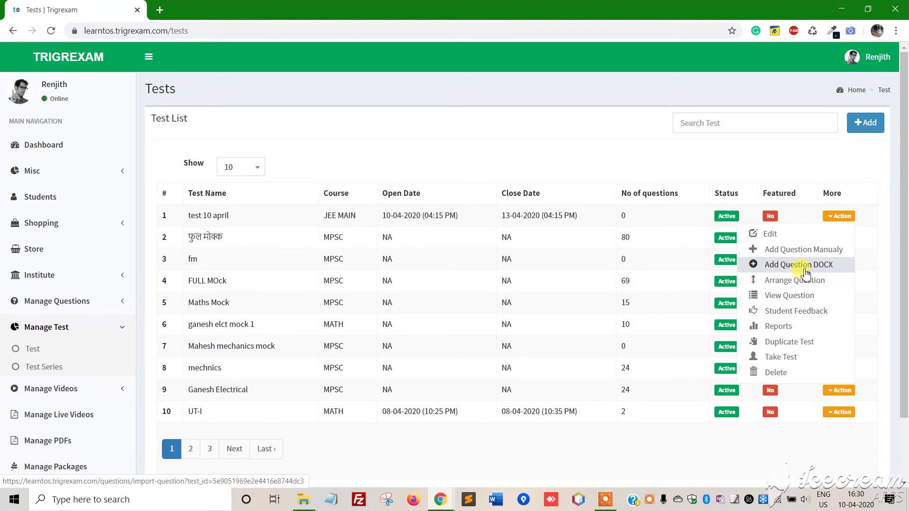
left_click(805, 268)
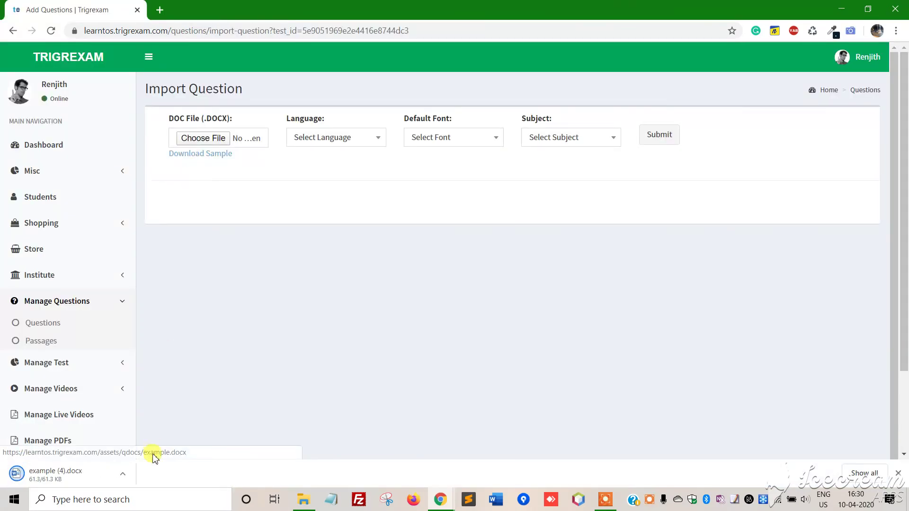
- Open the downloaded example.docx from the browser's download bar
left_click(122, 479)
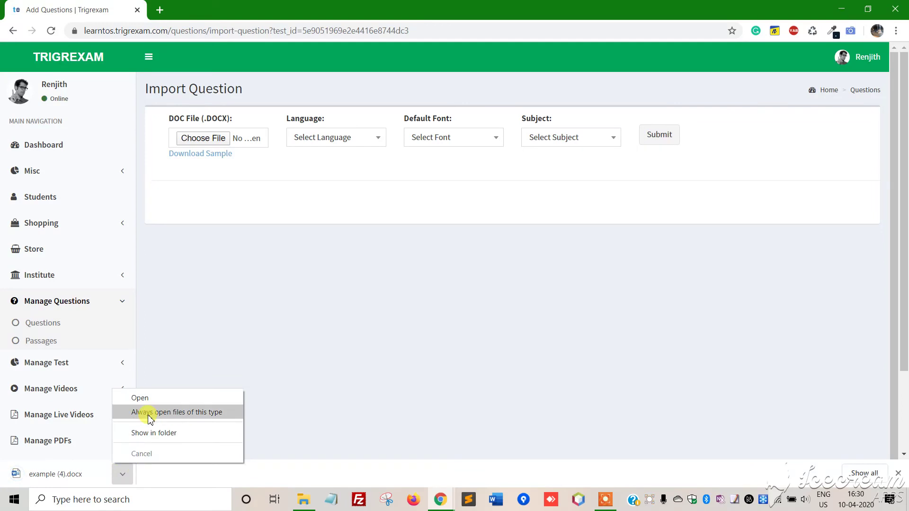
left_click(149, 399)
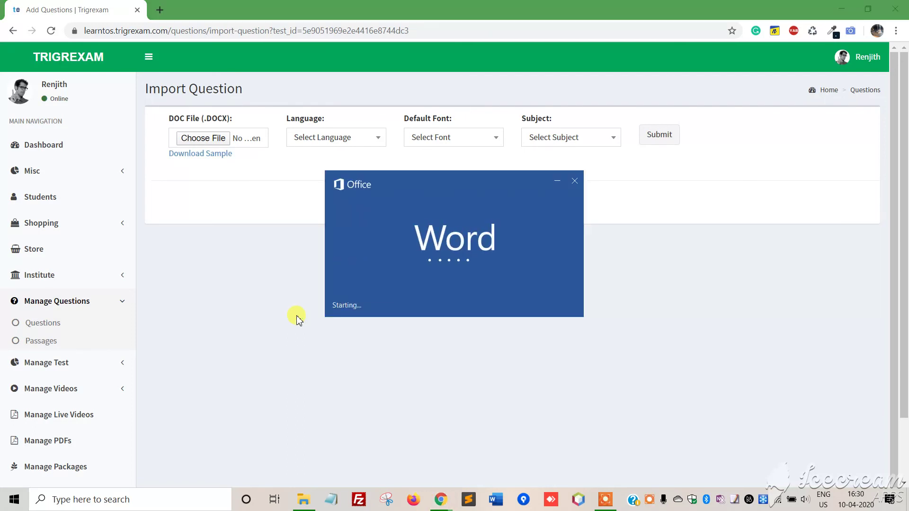
- Let Word load example.docx and enable editing from Protected View
left_click(603, 499)
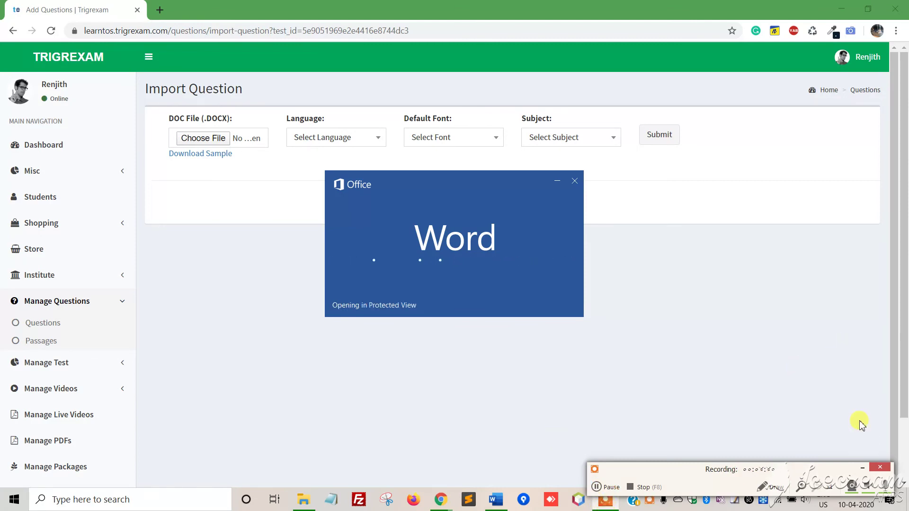
left_click(863, 469)
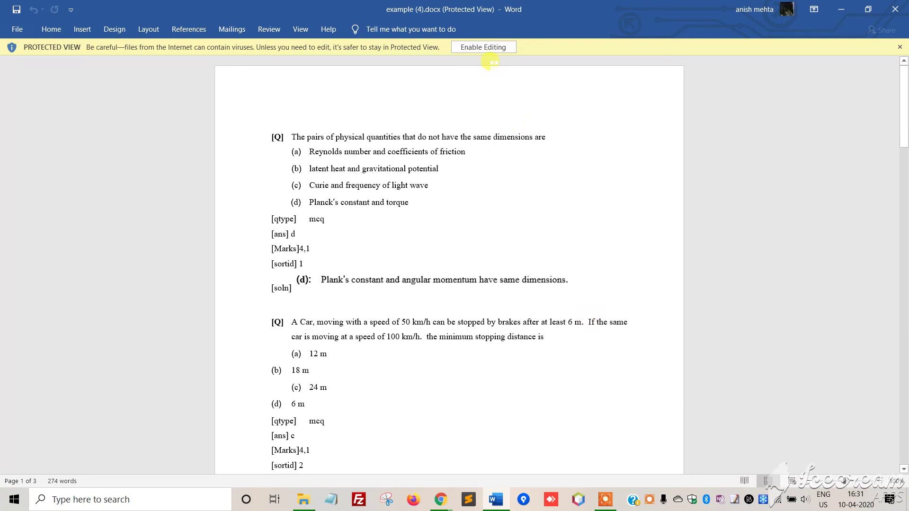
left_click(484, 47)
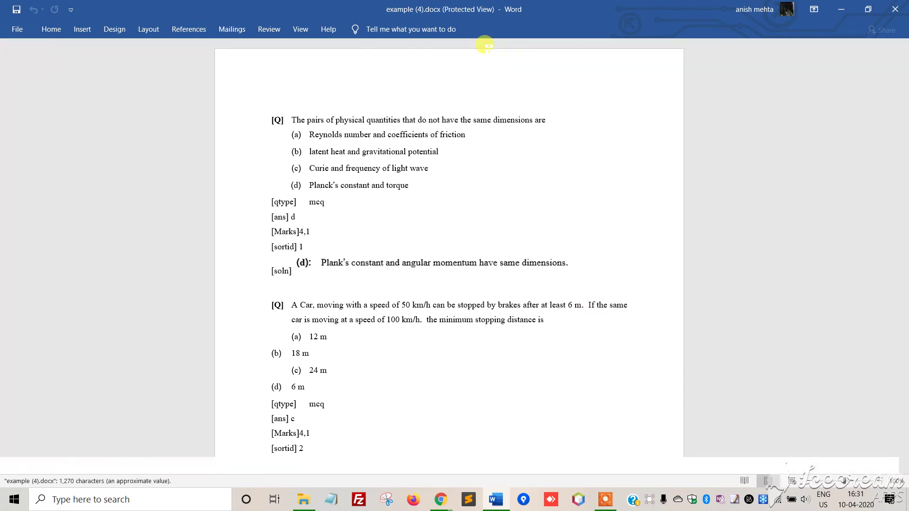